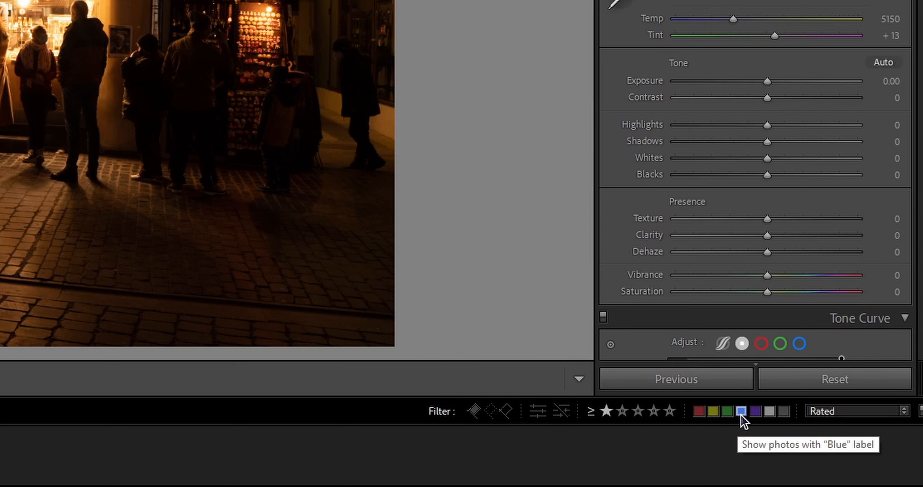
Step: Filter the filmstrip to show only photos with the Blue label
left_click(741, 413)
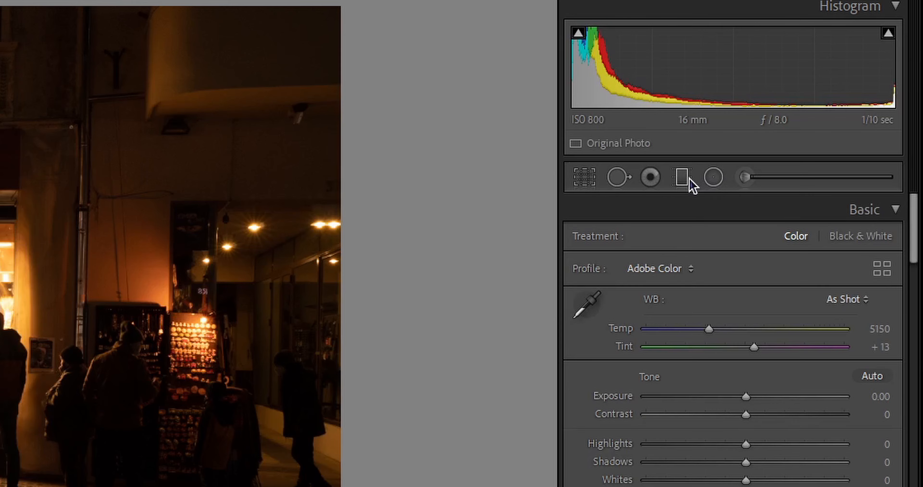
Step: Paint over the dark people near the shop's souvenir stand with the Adjustment Brush at exposure 3.68
left_click(744, 178)
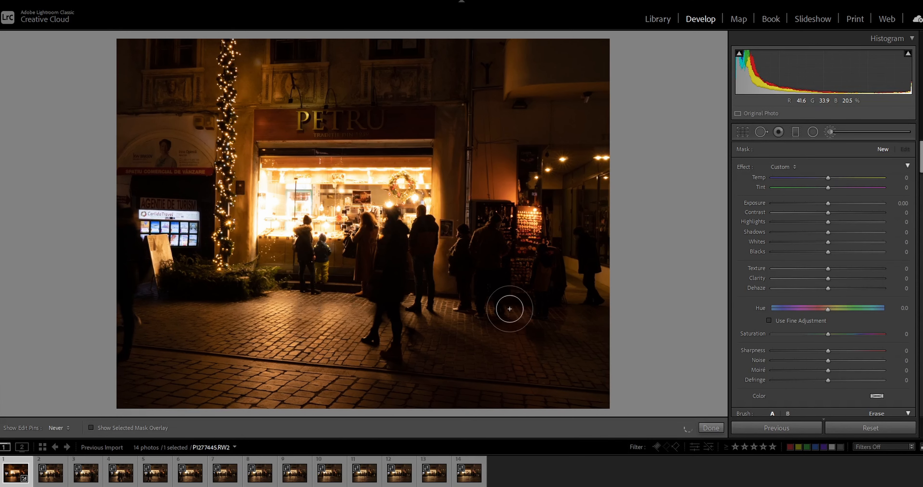
left_click_drag(828, 203, 879, 209)
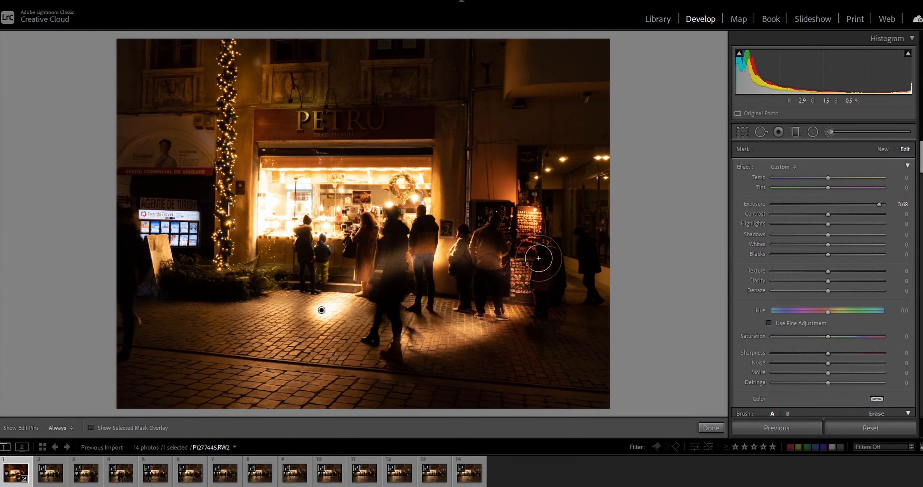
left_click_drag(540, 258, 539, 285)
key("h")
mouse_move(484, 288)
left_mouse_down()
mouse_move(493, 258)
mouse_move(489, 284)
left_mouse_up()
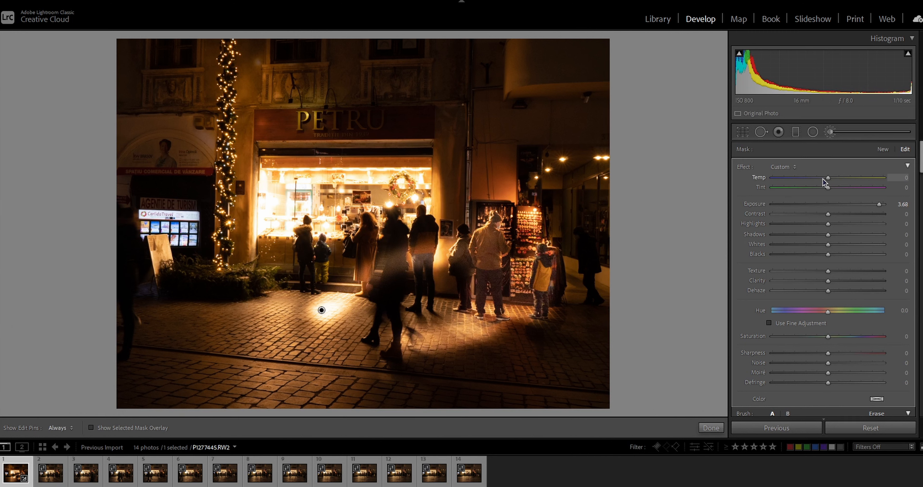
Step: Set the brush adjustment's Temp to 65 and Tint to -31, try a hue shift, and delete the adjustment
left_click(865, 179)
left_click_drag(828, 187, 814, 188)
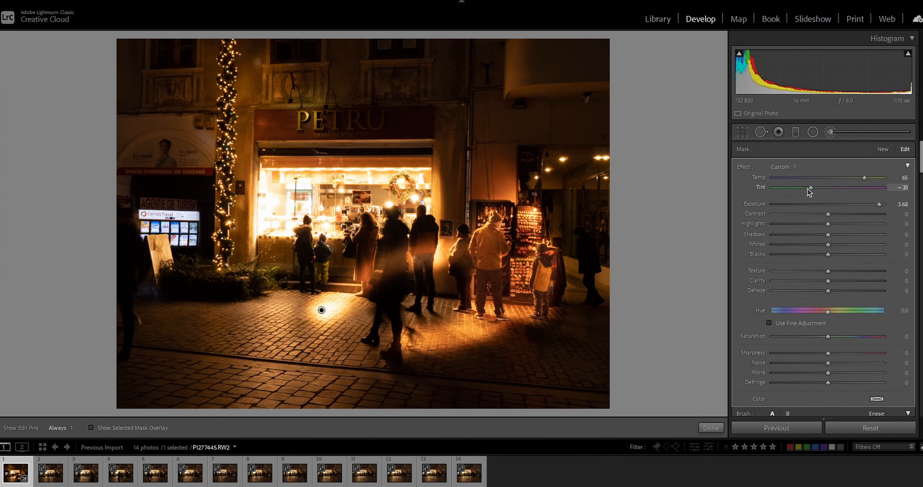
left_click_drag(827, 311, 785, 313)
key("Delete")
Step: Draw a flat elliptical radial filter across the shop window and set its exposure to 2.05
left_click(812, 132)
left_click_drag(352, 223, 508, 242)
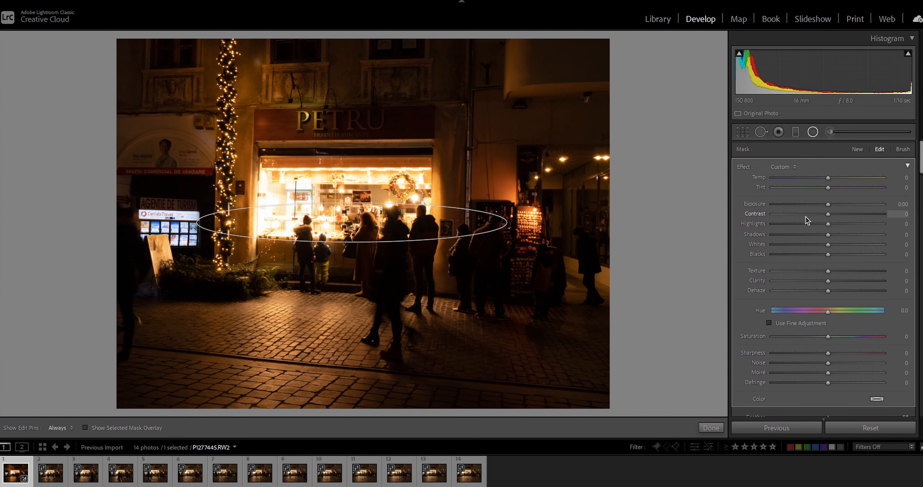
left_click_drag(830, 203, 856, 206)
Step: Invert the radial filter, try a lower exposure, and delete the filter
scroll(810, 248, "down", 5)
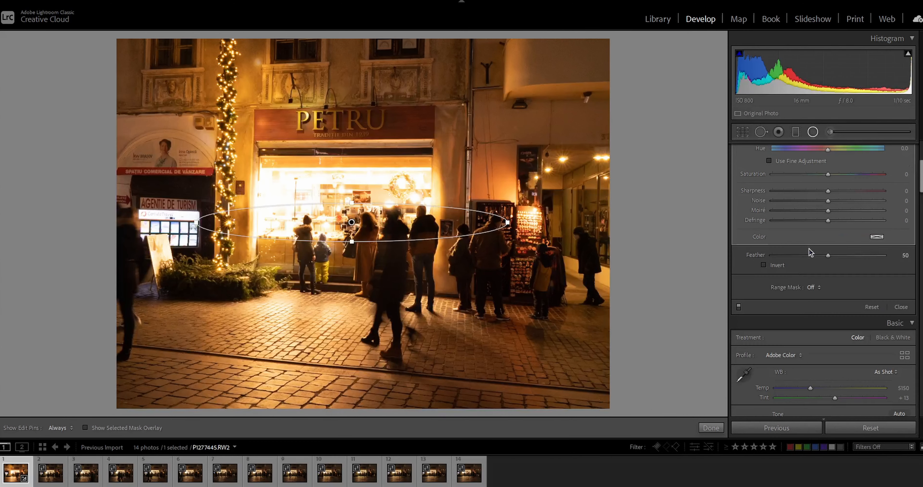
left_click(766, 264)
scroll(839, 237, "up", 2)
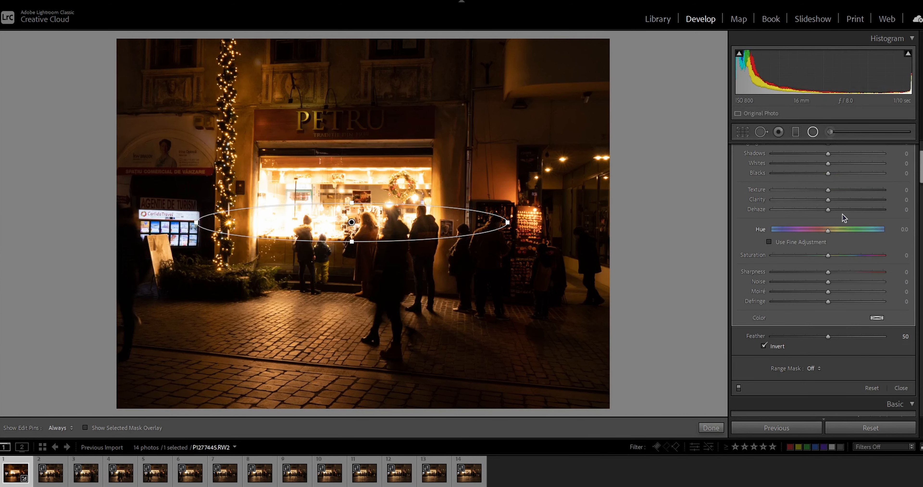
scroll(796, 224, "up", 3)
left_click_drag(841, 206, 772, 207)
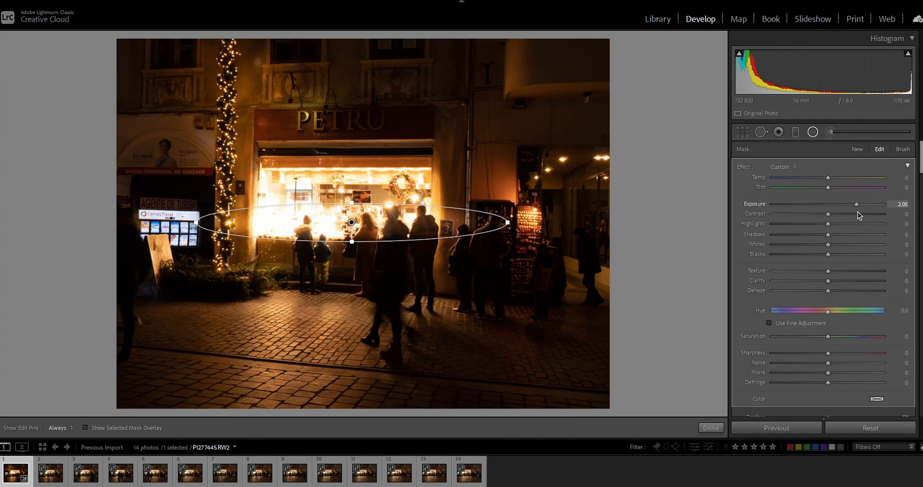
key("Delete")
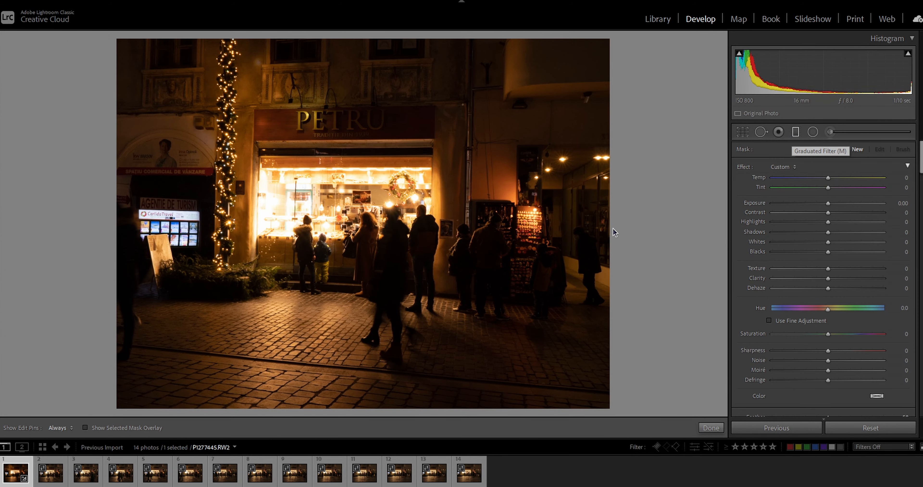
Step: Try a graduated filter with lowered exposure from the photo's right edge towards the shop window, and delete it
left_click_drag(609, 232, 268, 208)
left_click_drag(827, 203, 777, 214)
key("Delete")
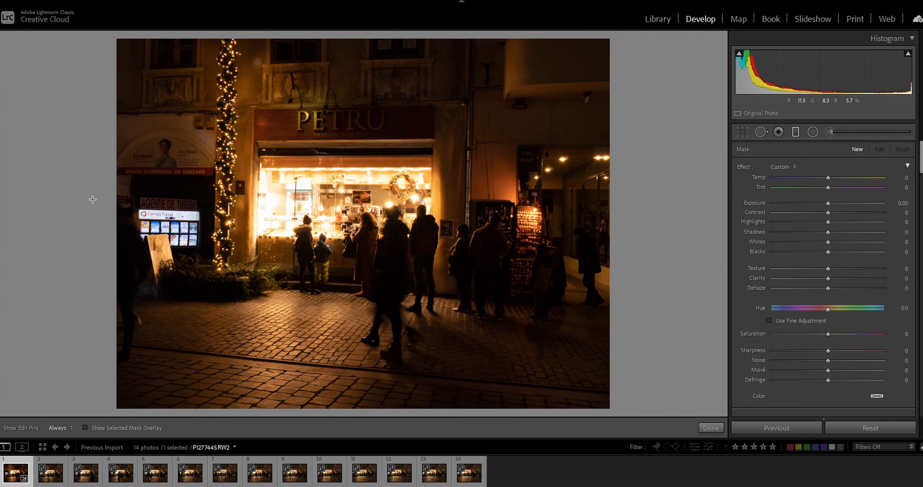
Step: Brighten the photo with two opposing graduated filters from the left and right, each with exposure 2.51 and shadows 61
left_click_drag(98, 199, 545, 214)
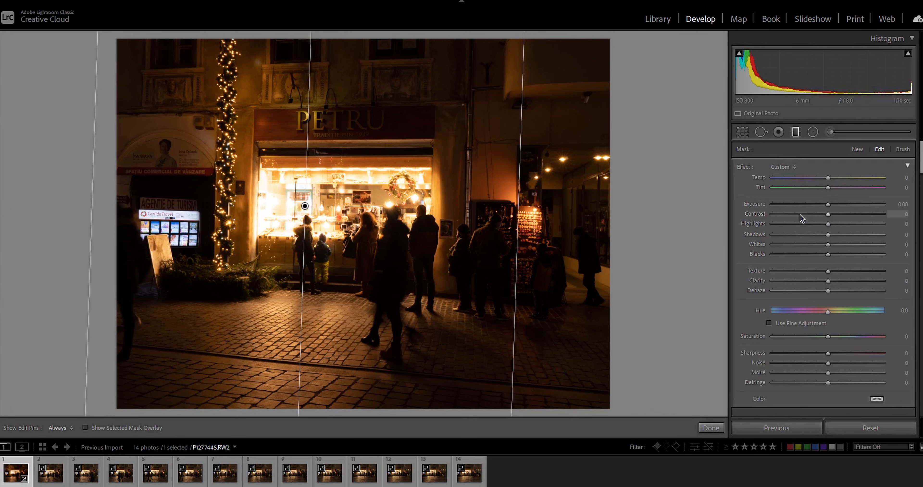
left_click(834, 204)
left_click_drag(835, 205, 863, 205)
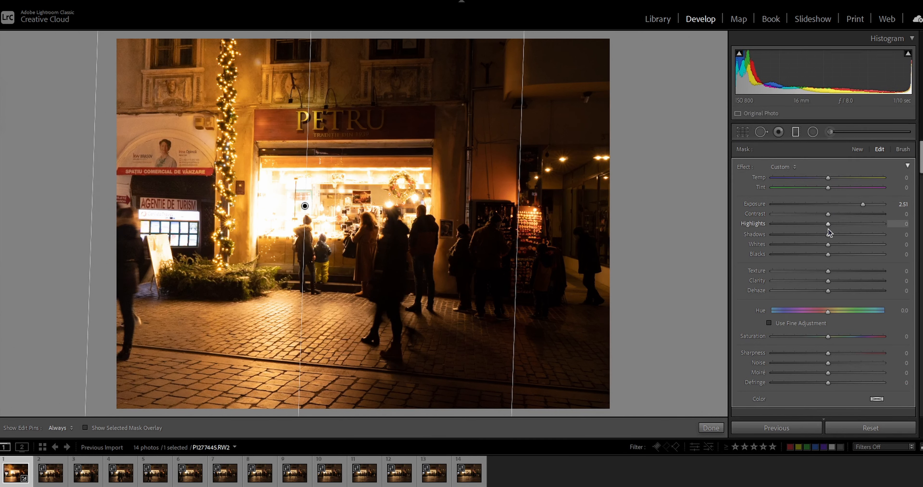
left_click_drag(829, 234, 863, 234)
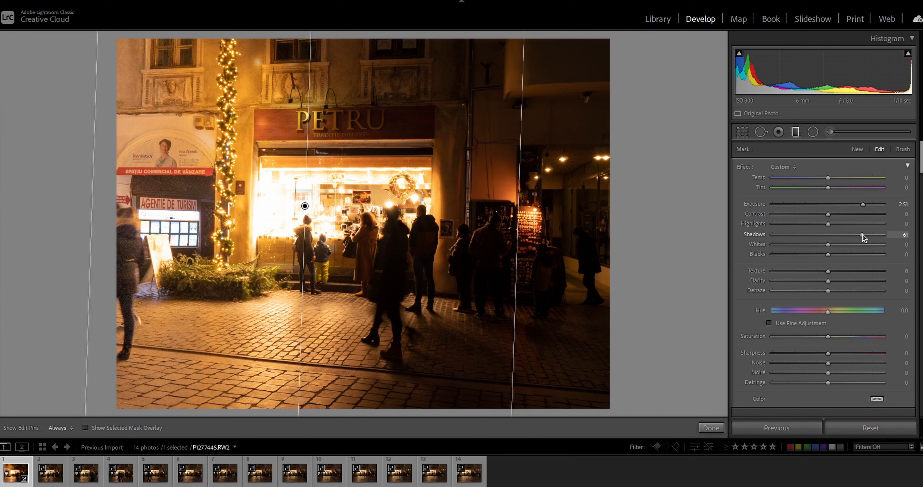
left_click_drag(653, 225, 41, 179)
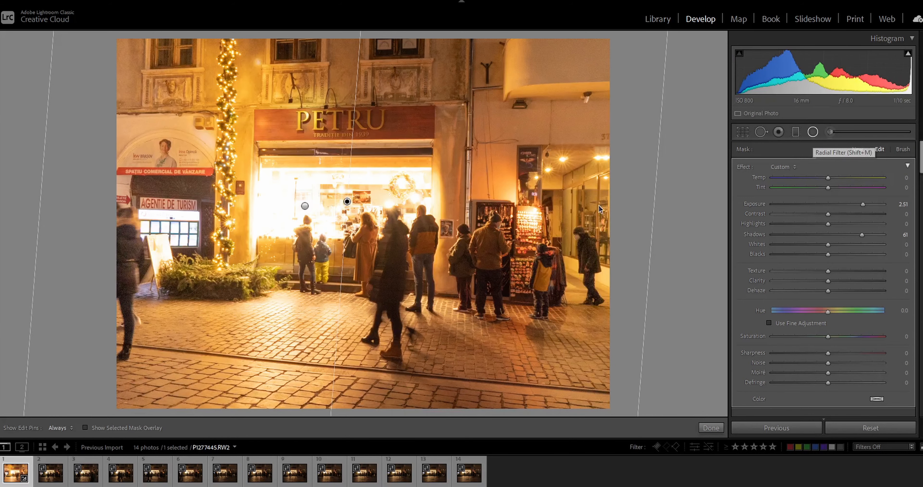
Step: Draw a radial filter around the lit shop window and set its highlights to -100
key("shift+m")
left_click_drag(301, 192, 457, 269)
left_click_drag(304, 197, 354, 206)
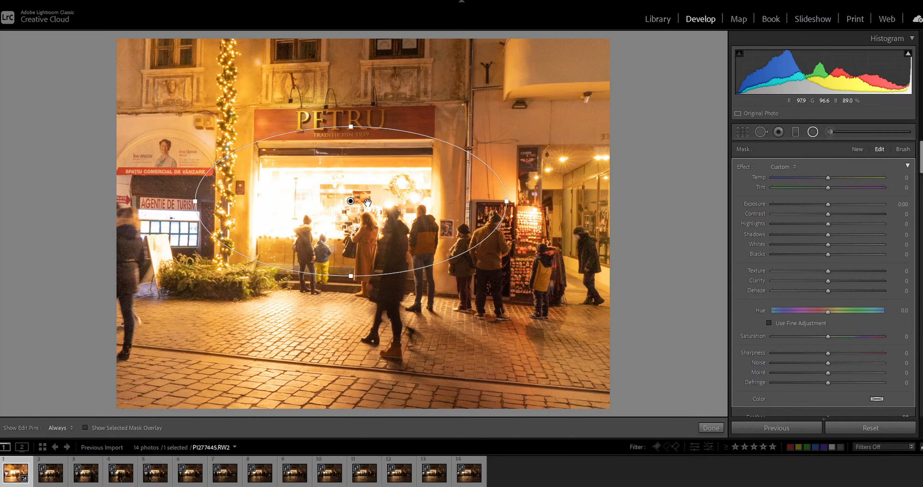
scroll(854, 262, "down", 3)
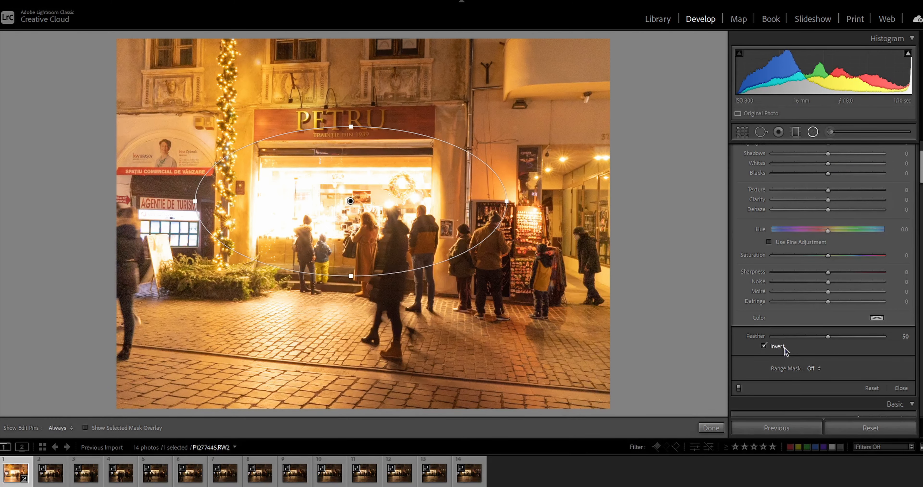
scroll(882, 235, "up", 3)
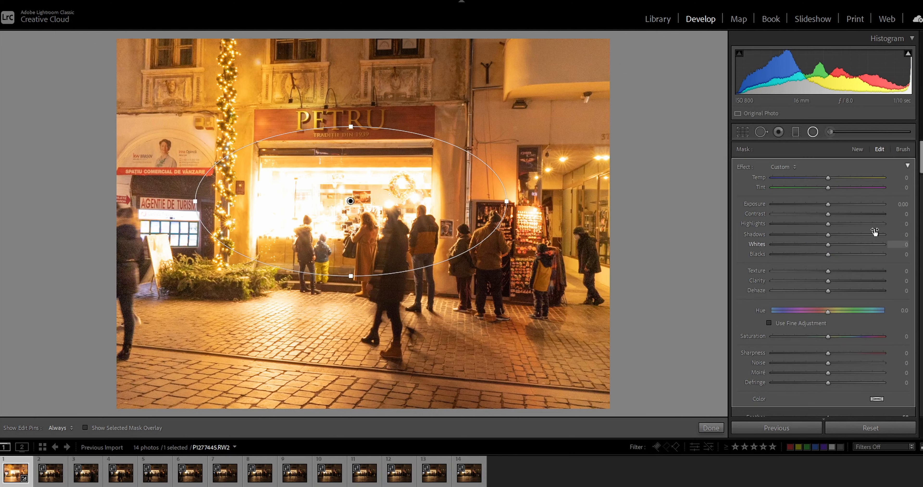
left_click_drag(829, 226, 750, 222)
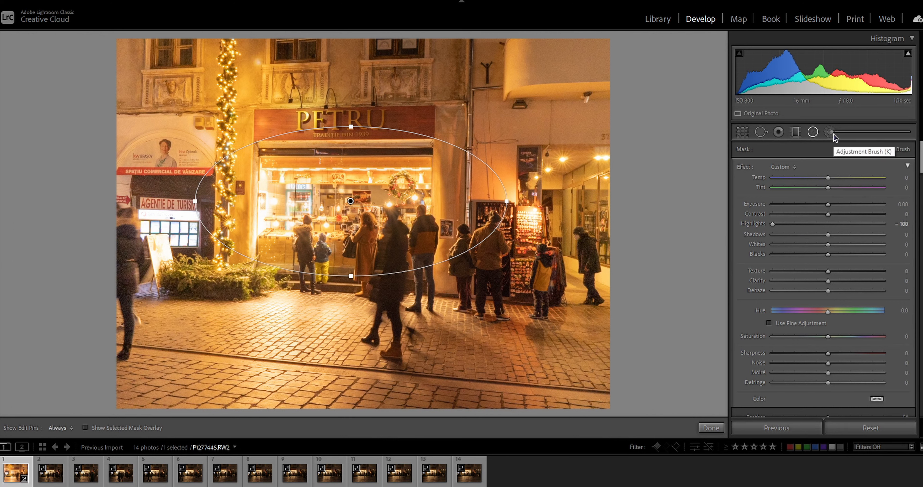
Step: Paint the shop window with the Adjustment Brush, set Temp to -75 and Tint to -38, and shift the hue
key("k")
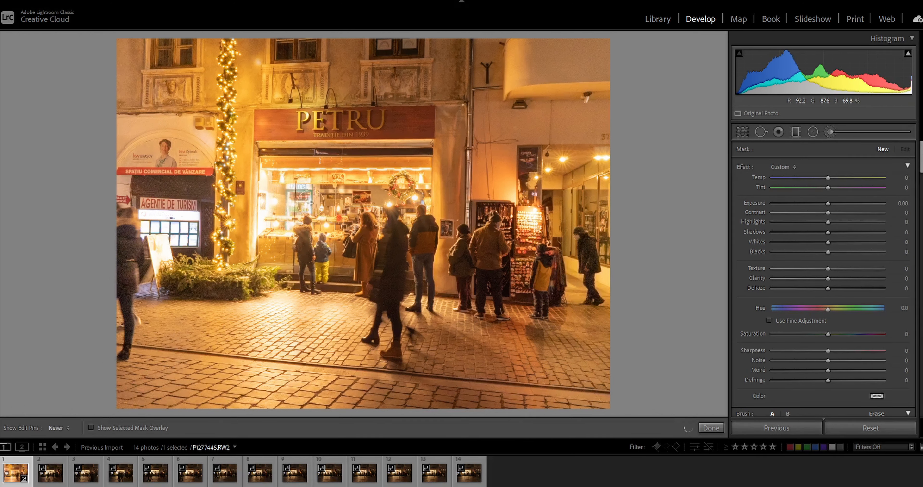
mouse_move(361, 199)
left_mouse_down()
mouse_move(422, 203)
mouse_move(431, 221)
mouse_move(437, 216)
mouse_move(408, 227)
left_mouse_up()
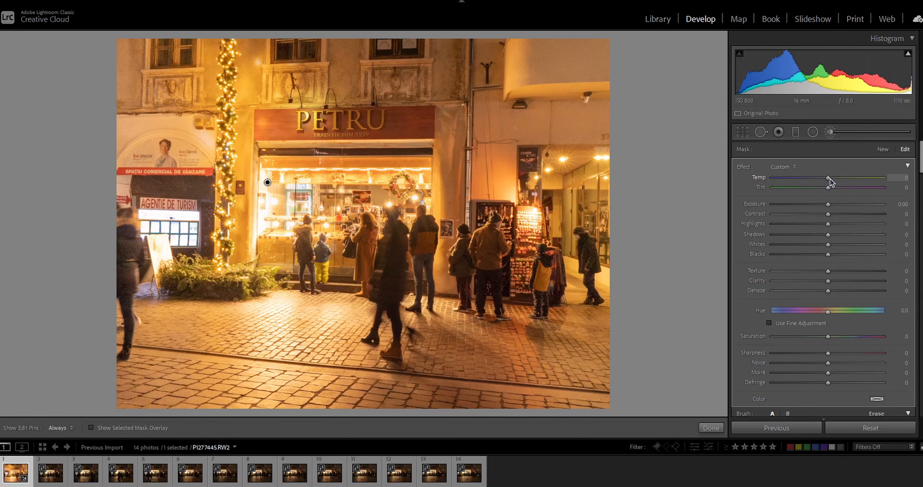
left_click_drag(789, 175, 804, 187)
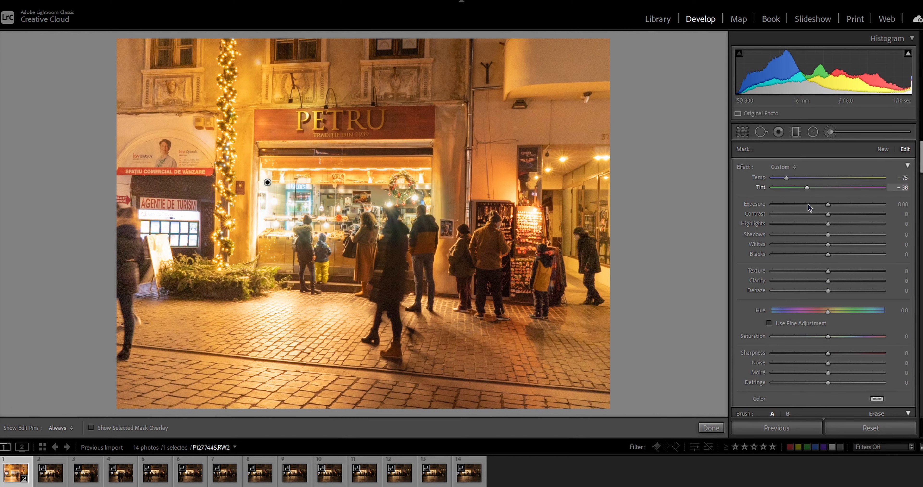
left_click_drag(823, 312, 872, 307)
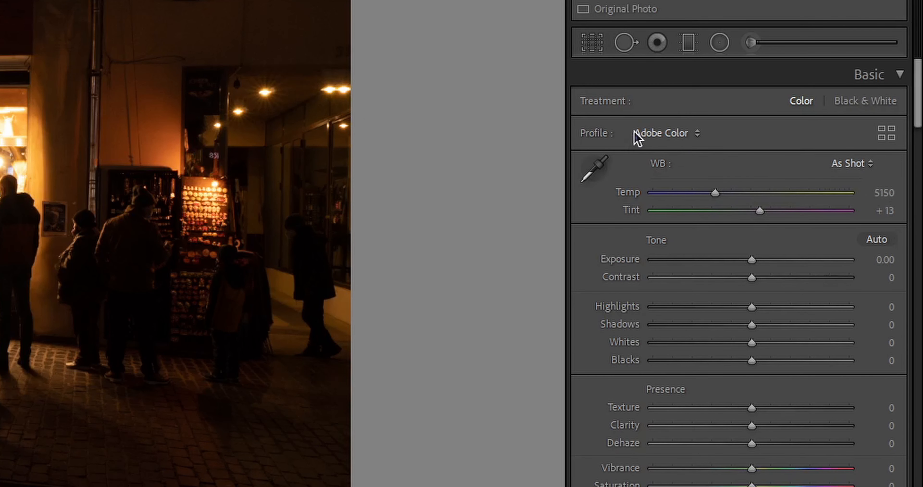
Step: Browse the Adobe Raw and Camera Matching profiles and apply the Camera Matching Natural profile to the photo
left_click(887, 140)
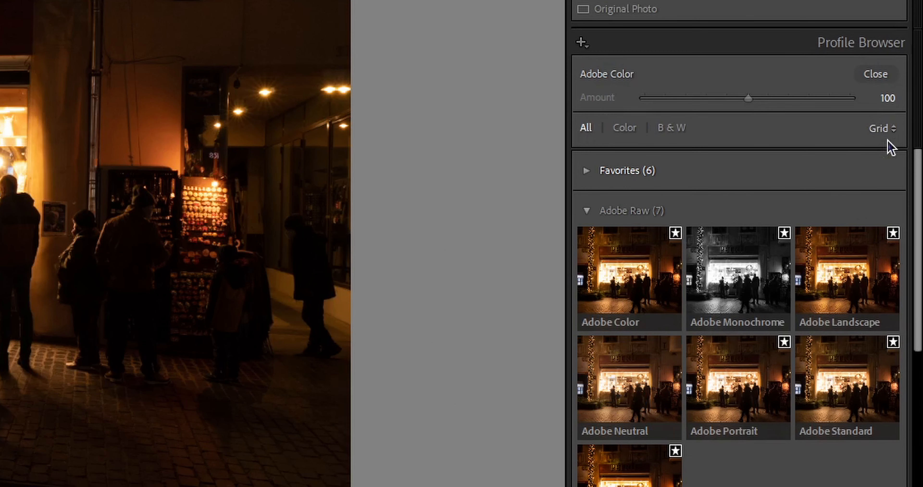
scroll(802, 265, "down", 5)
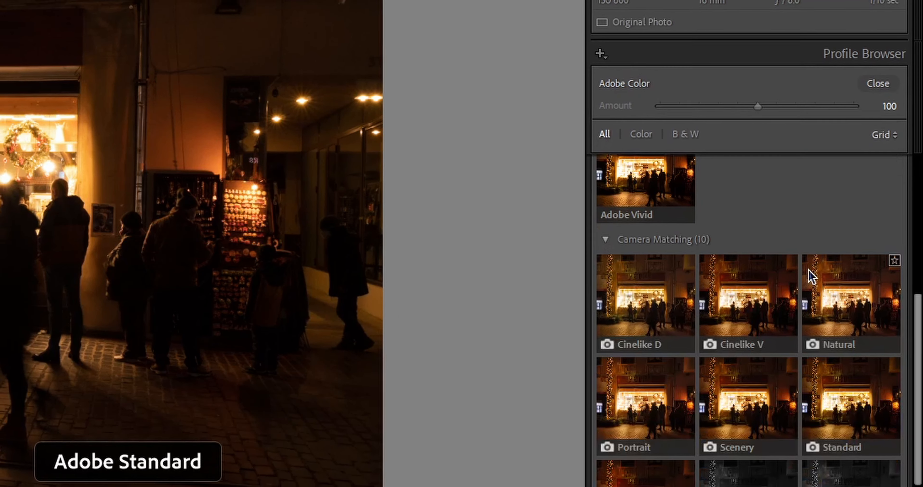
scroll(812, 277, "up", 5)
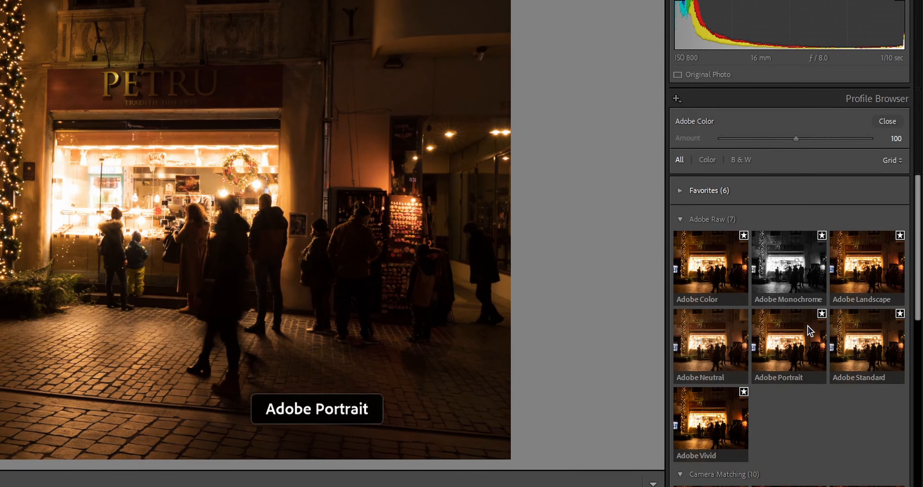
scroll(798, 338, "down", 3)
scroll(816, 322, "down", 1)
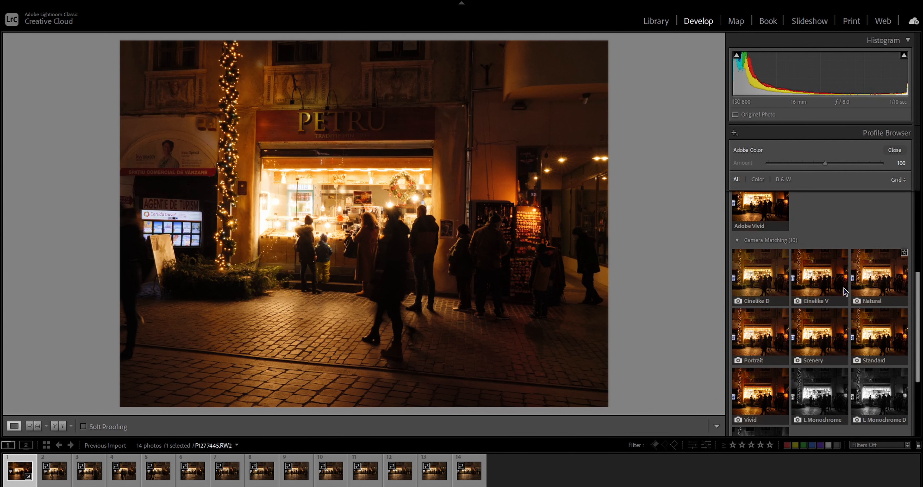
double_click(891, 291)
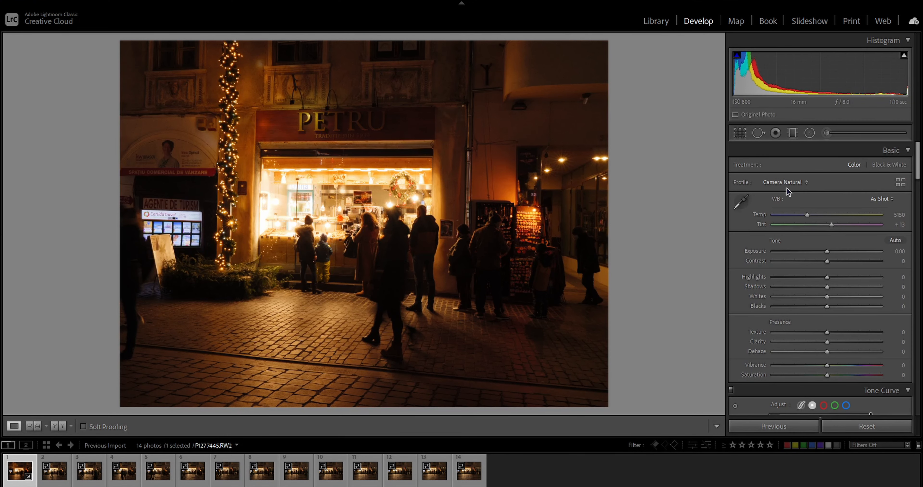
Step: Set the photo's exposure to +1.47 and highlights to +29
left_click_drag(829, 256, 846, 277)
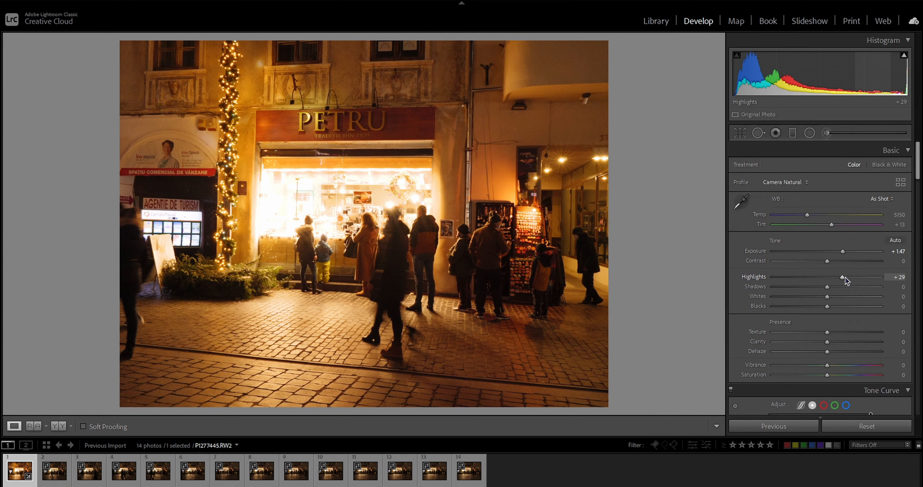
Step: Change the photo's profile to Adobe Color from the Adobe Raw profiles
left_click(900, 184)
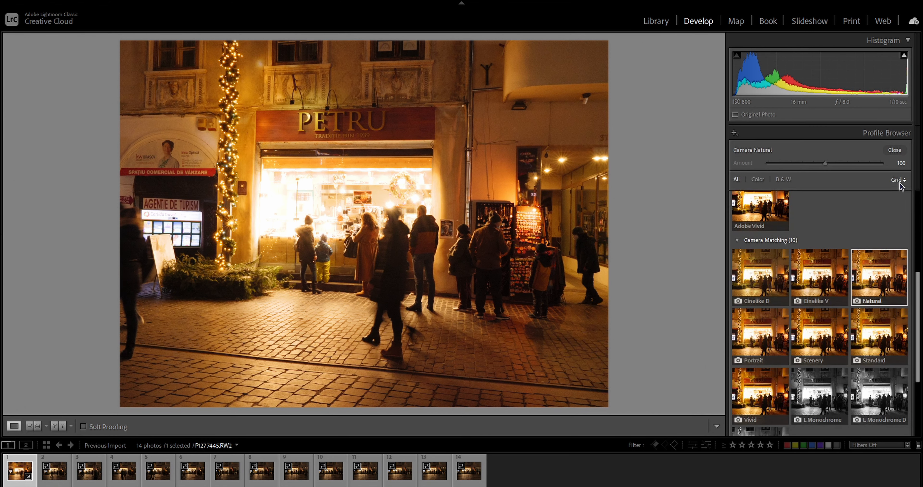
scroll(882, 229, "up", 5)
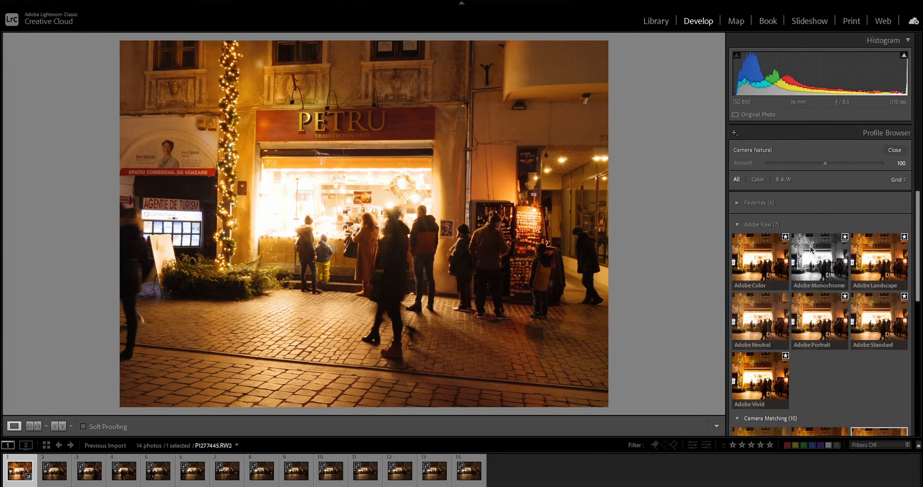
double_click(771, 268)
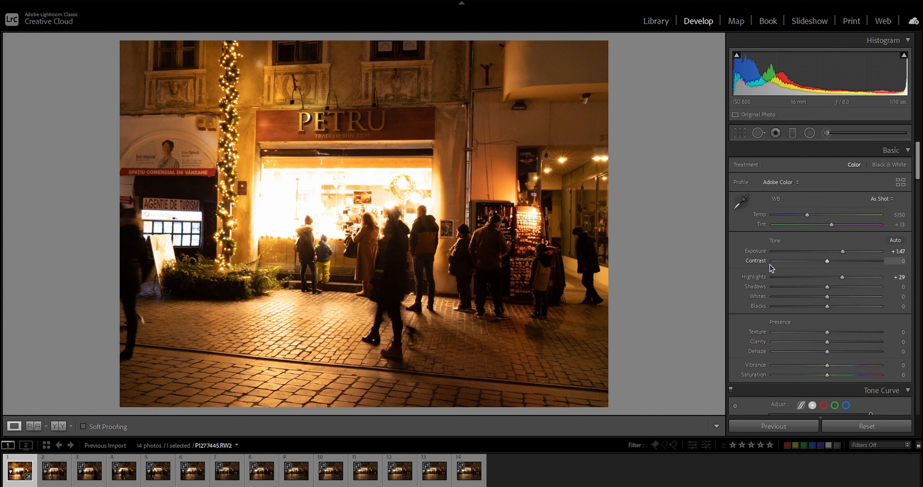
Step: Switch to the second photo in the filmstrip, P1277446.RW2
left_click(51, 476)
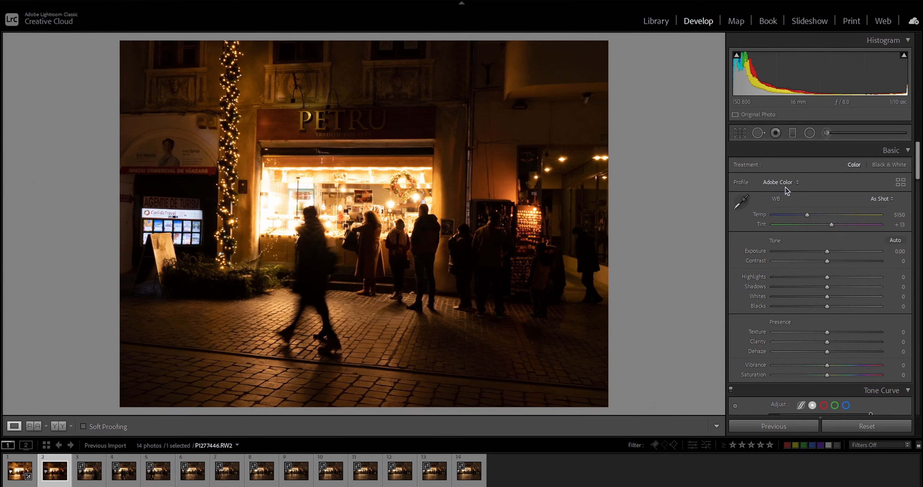